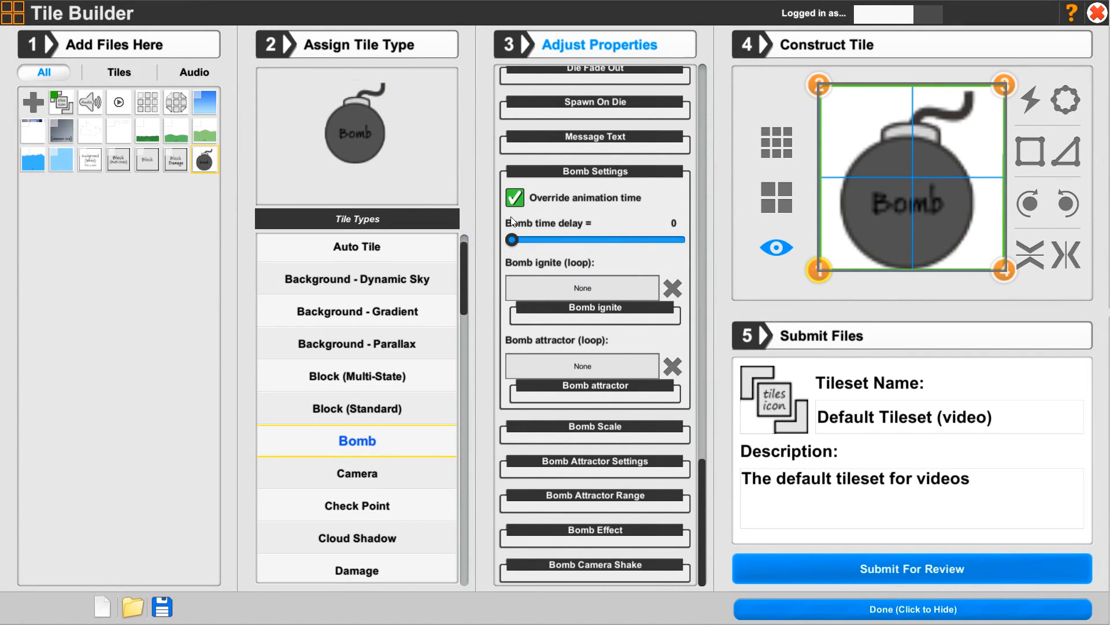
- Set the bomb time delay to 2 and assign the bombIgnite and bombAttractor animations to the ignite and attractor loops
{"action": "left_click_drag", "start_coordinate": [511, 241], "coordinate": [512, 246]}
{"action": "left_click", "coordinate": [582, 289]}
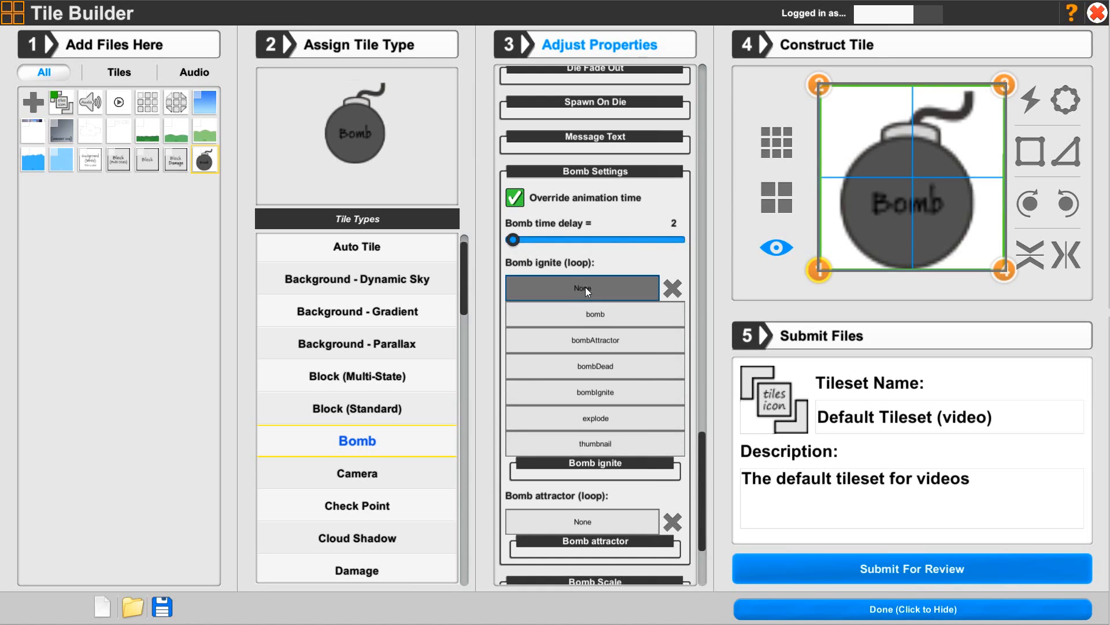
{"action": "left_click", "coordinate": [593, 393]}
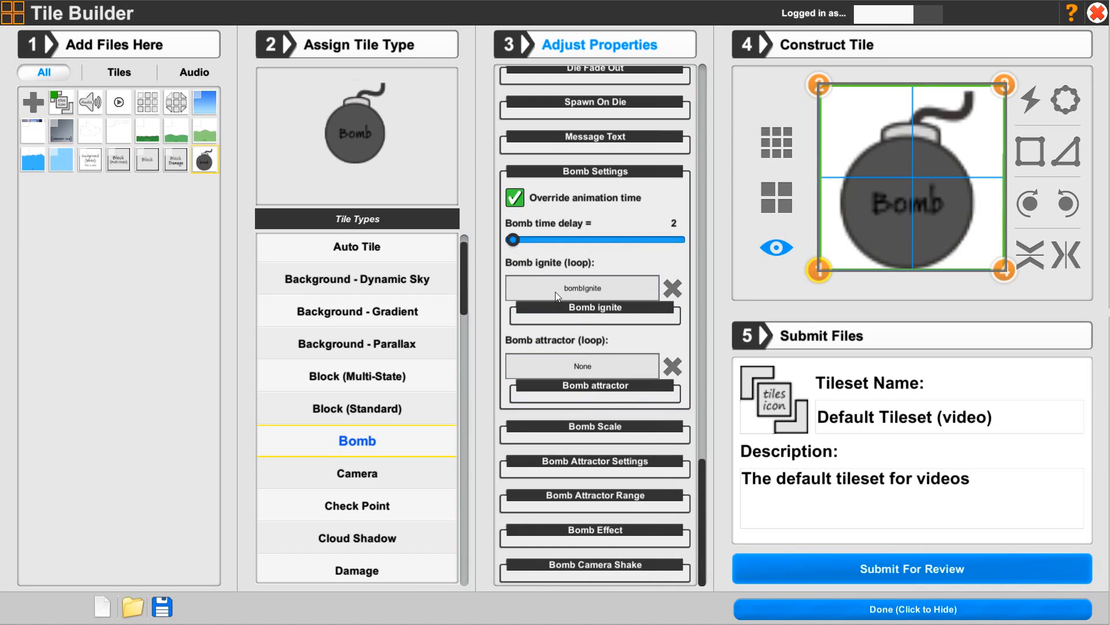
{"action": "left_click", "coordinate": [580, 311]}
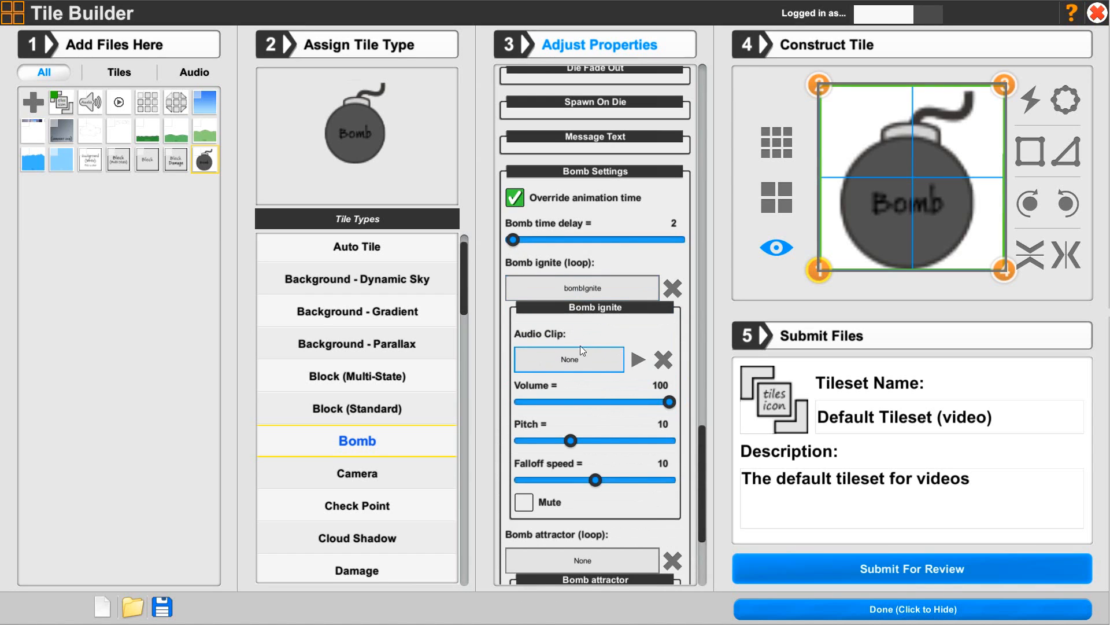
{"action": "left_click", "coordinate": [596, 309]}
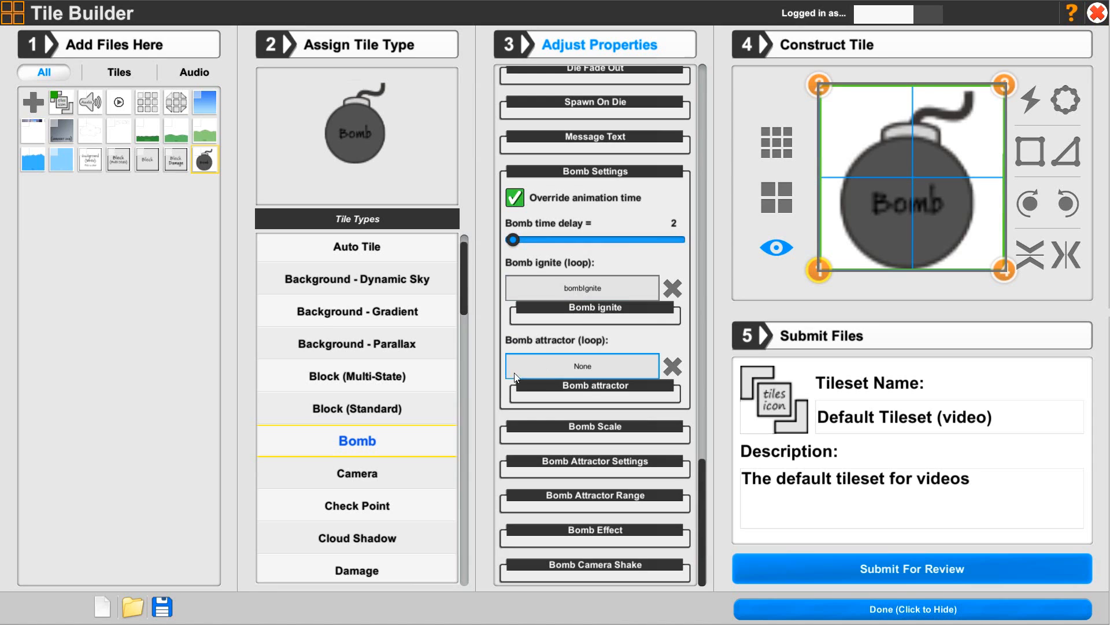
{"action": "left_click", "coordinate": [588, 370]}
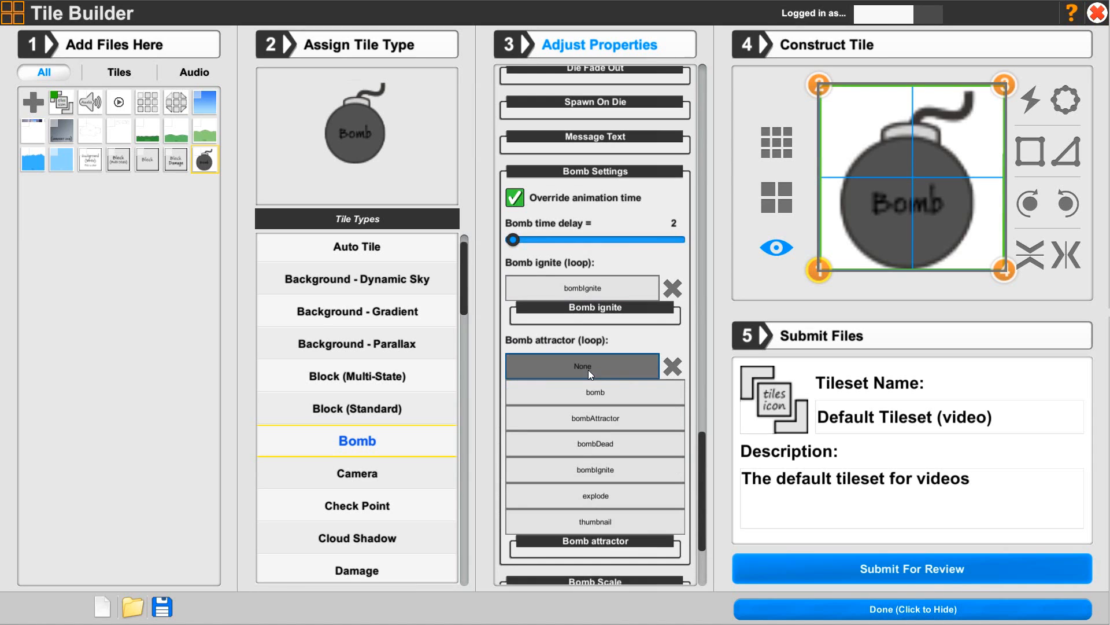
{"action": "left_click", "coordinate": [589, 419]}
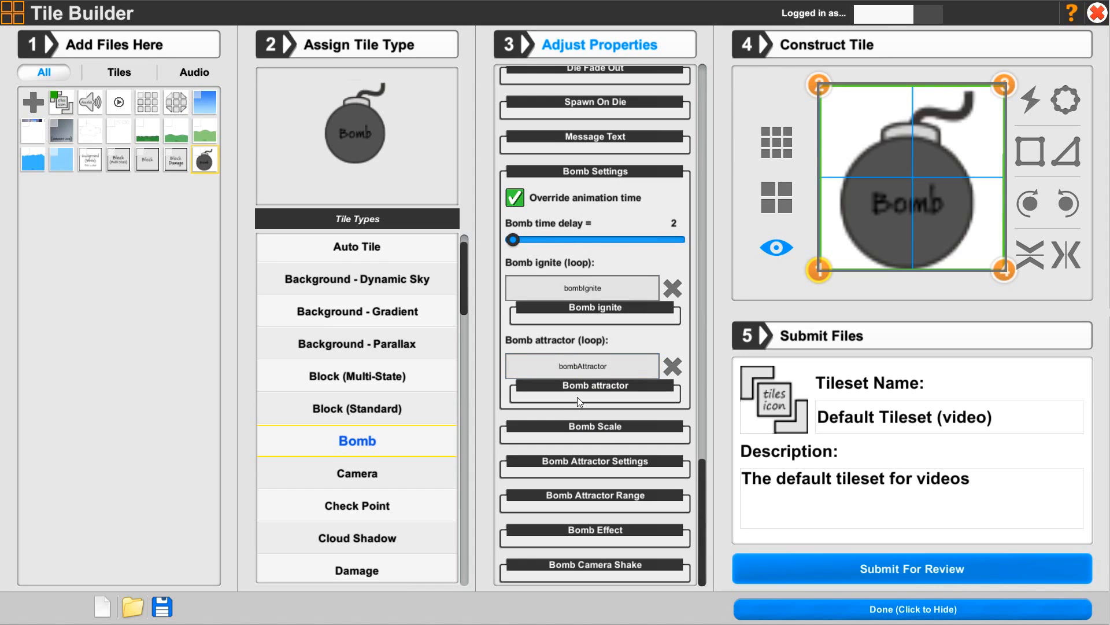
- Set the Bomb Scale's scale on ignite to (12, 12)
{"action": "left_click", "coordinate": [585, 424]}
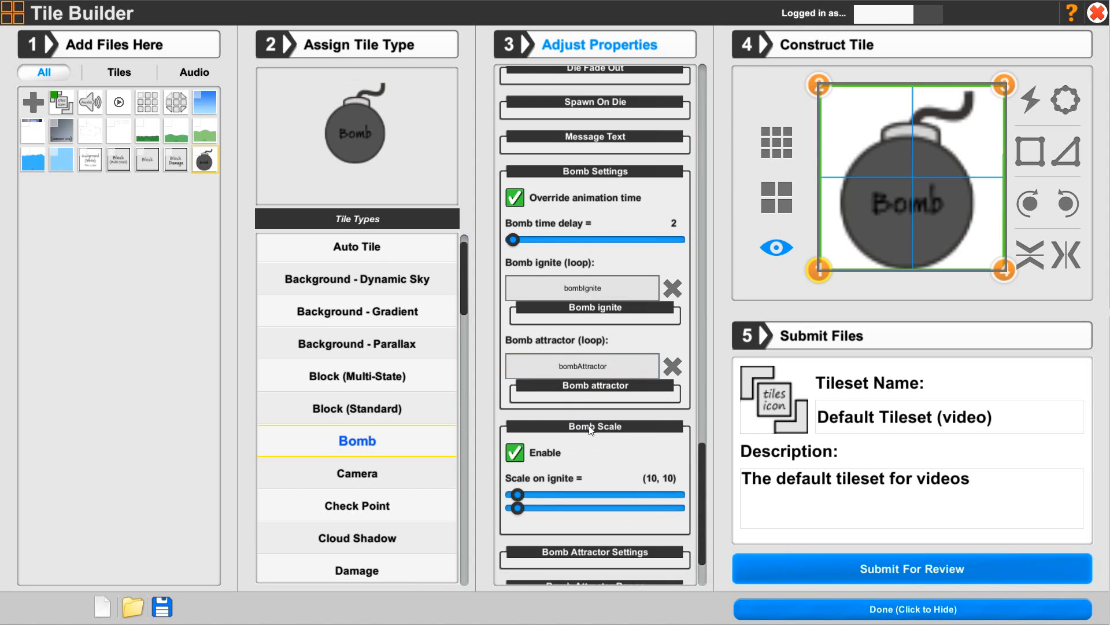
{"action": "scroll", "coordinate": [591, 422], "scroll_direction": "down", "scroll_amount": 1}
{"action": "scroll", "coordinate": [592, 427], "scroll_direction": "down", "scroll_amount": 1}
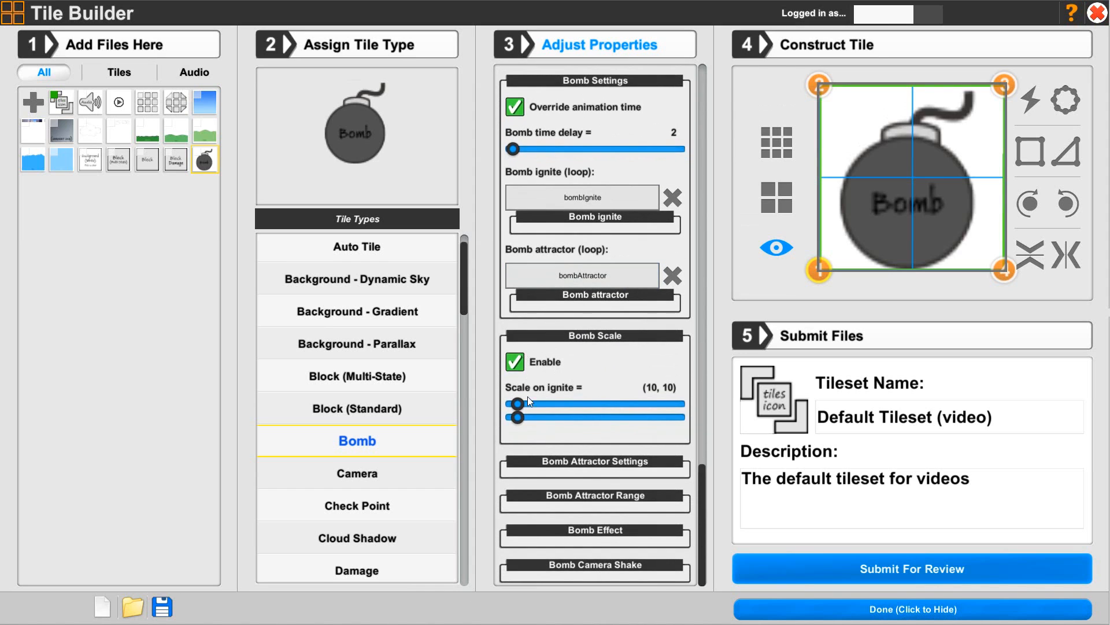
{"action": "left_click_drag", "start_coordinate": [519, 405], "coordinate": [520, 421]}
{"action": "left_click_drag", "start_coordinate": [522, 425], "coordinate": [523, 425]}
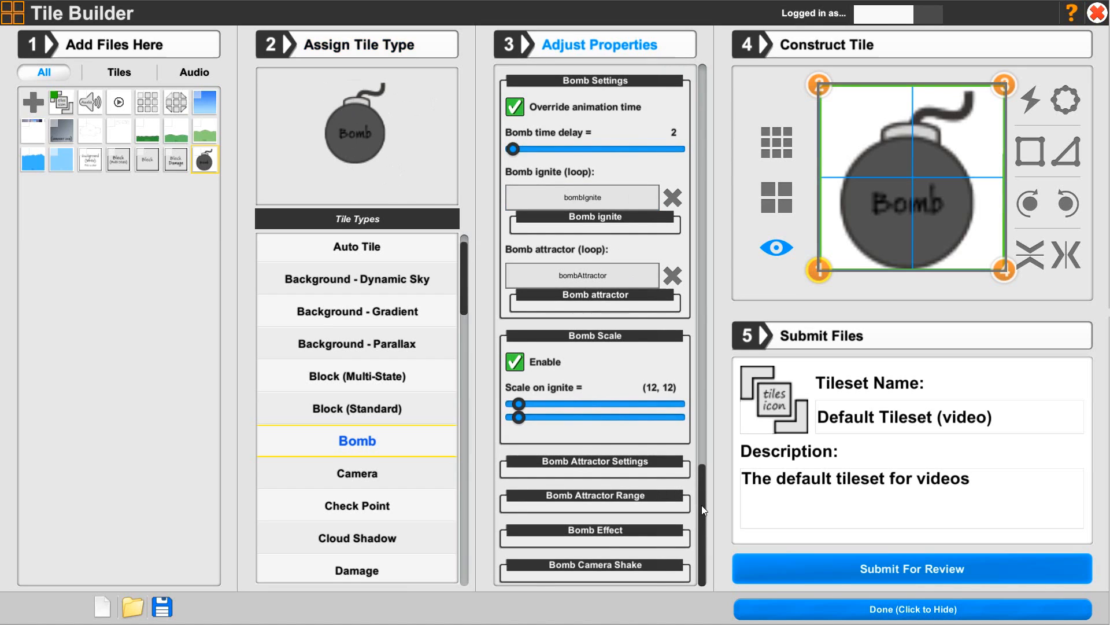
- Disable the attractor in the Bomb Attractor Settings and open the Bomb Attractor Range settings
{"action": "left_click", "coordinate": [571, 465]}
{"action": "scroll", "coordinate": [563, 473], "scroll_direction": "down", "scroll_amount": 3}
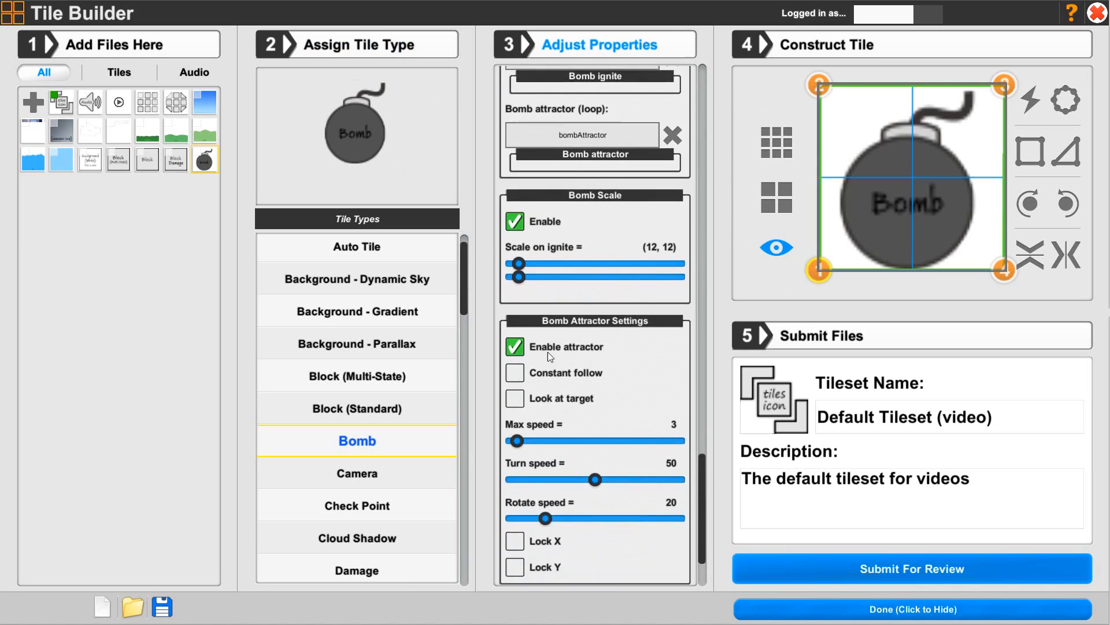
{"action": "left_click", "coordinate": [515, 314]}
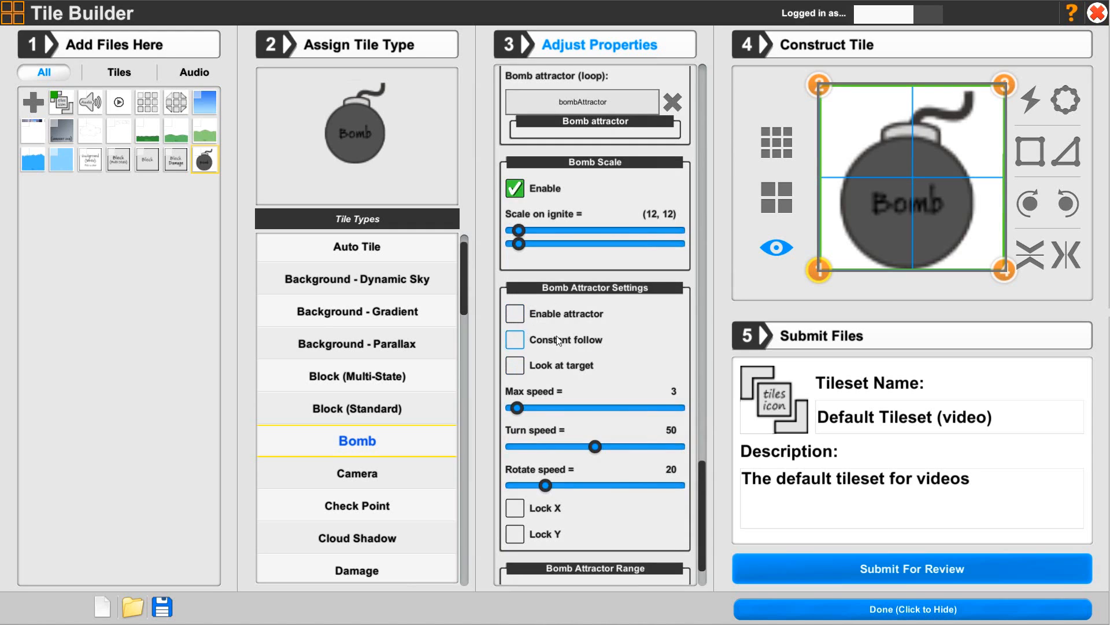
{"action": "left_click_drag", "start_coordinate": [703, 516], "coordinate": [702, 536]}
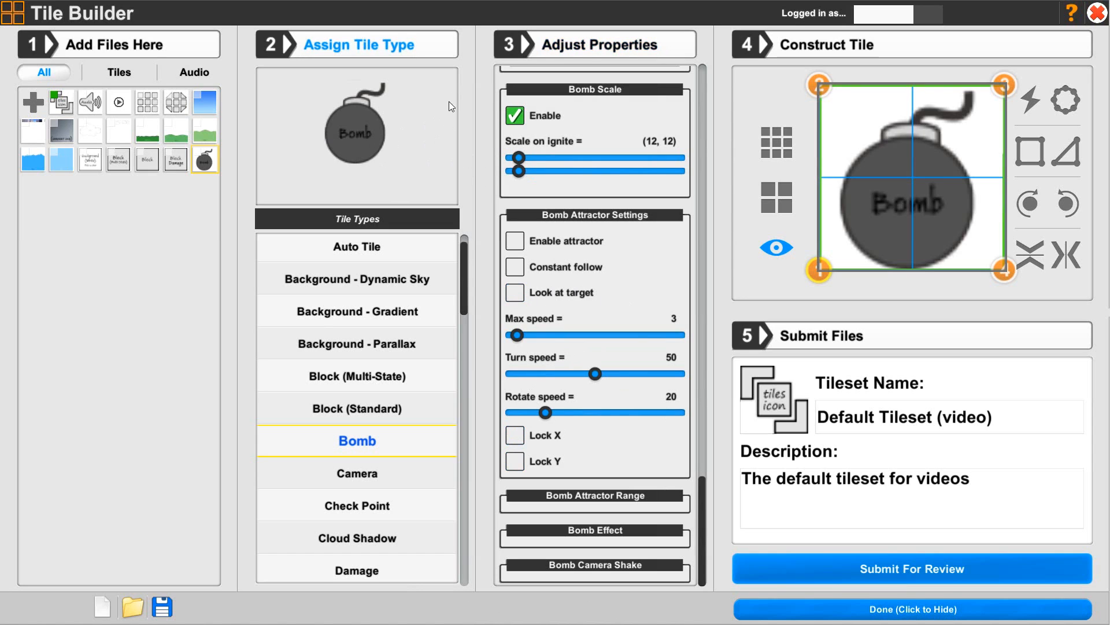
{"action": "left_click", "coordinate": [569, 495]}
{"action": "left_click_drag", "start_coordinate": [702, 496], "coordinate": [701, 572]}
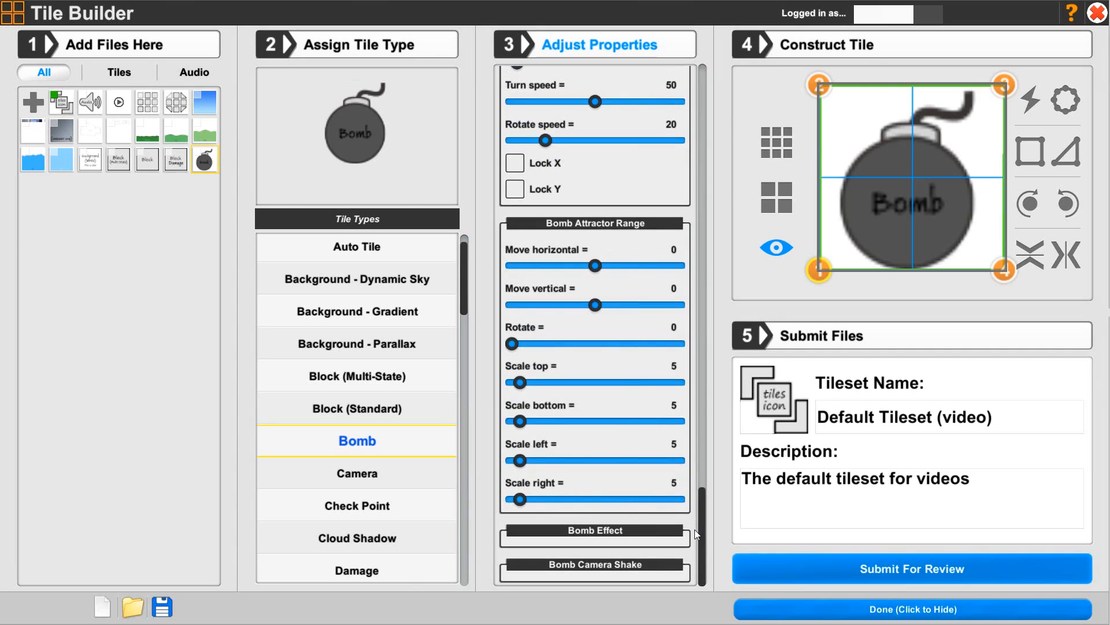
- Enable the Bomb Effect and assign explode as its animation effect
{"action": "left_click", "coordinate": [579, 532]}
{"action": "scroll", "coordinate": [606, 496], "scroll_direction": "down", "scroll_amount": 1}
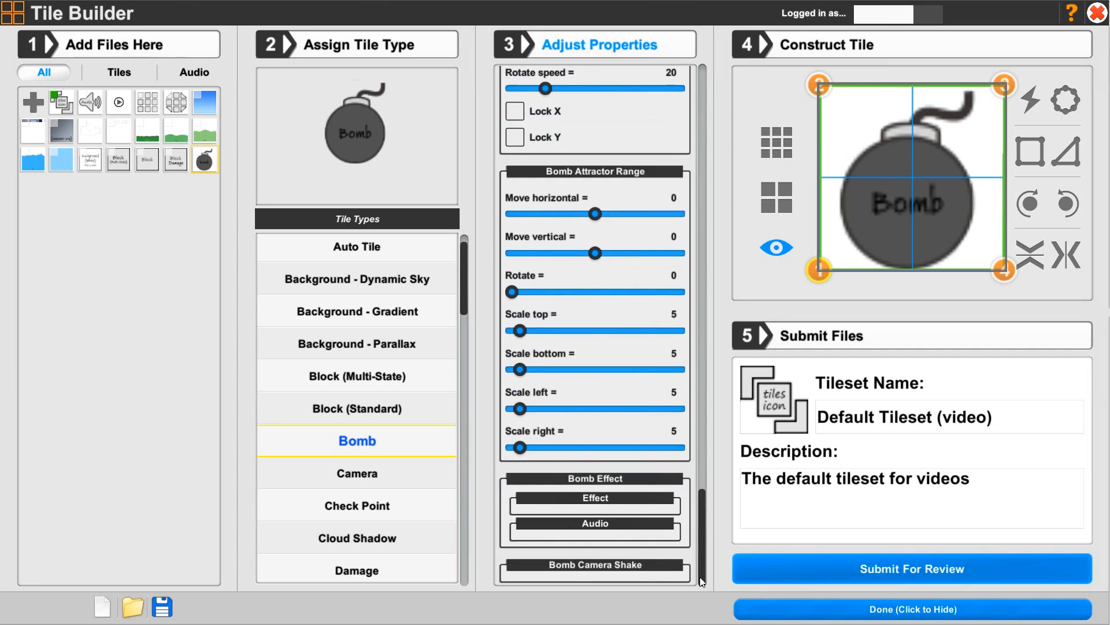
{"action": "left_click", "coordinate": [569, 503]}
{"action": "scroll", "coordinate": [558, 512], "scroll_direction": "down", "scroll_amount": 5}
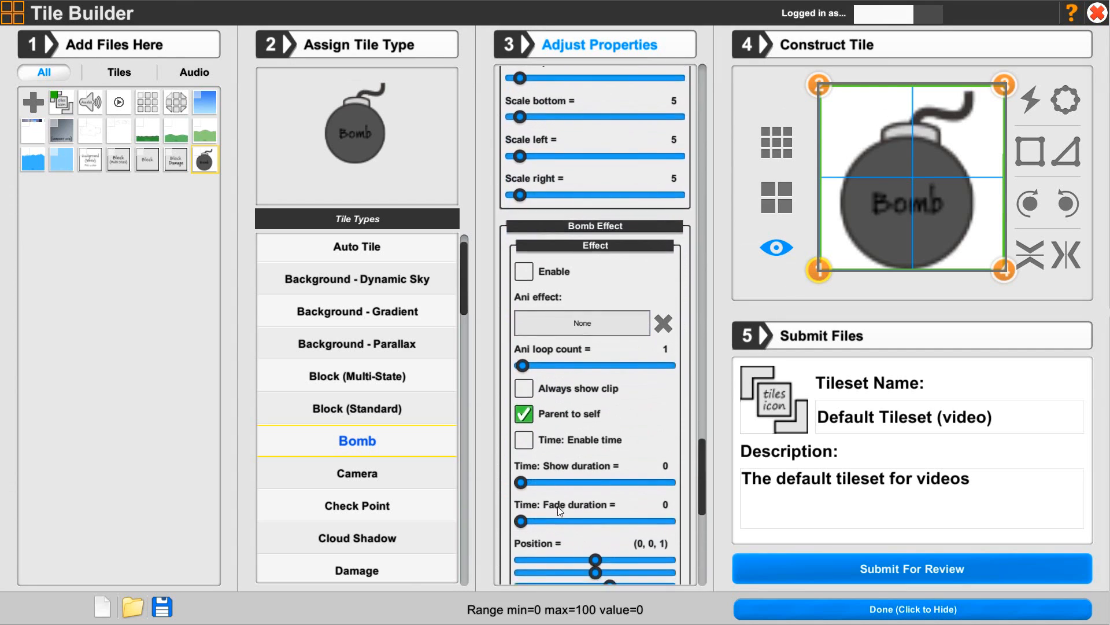
{"action": "left_click", "coordinate": [585, 293]}
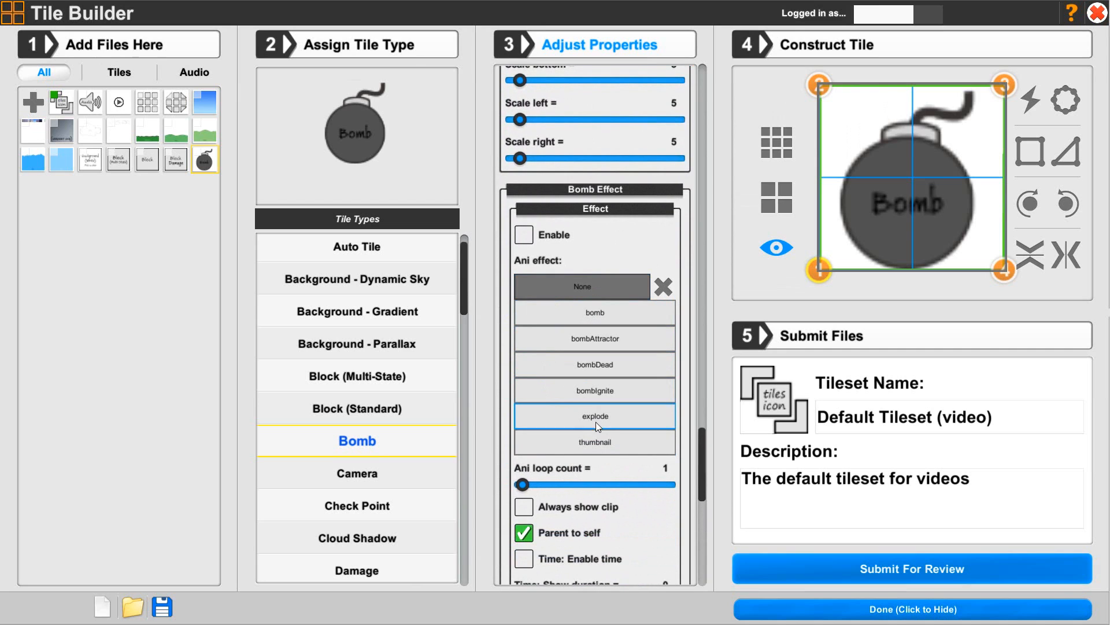
{"action": "left_click", "coordinate": [580, 418]}
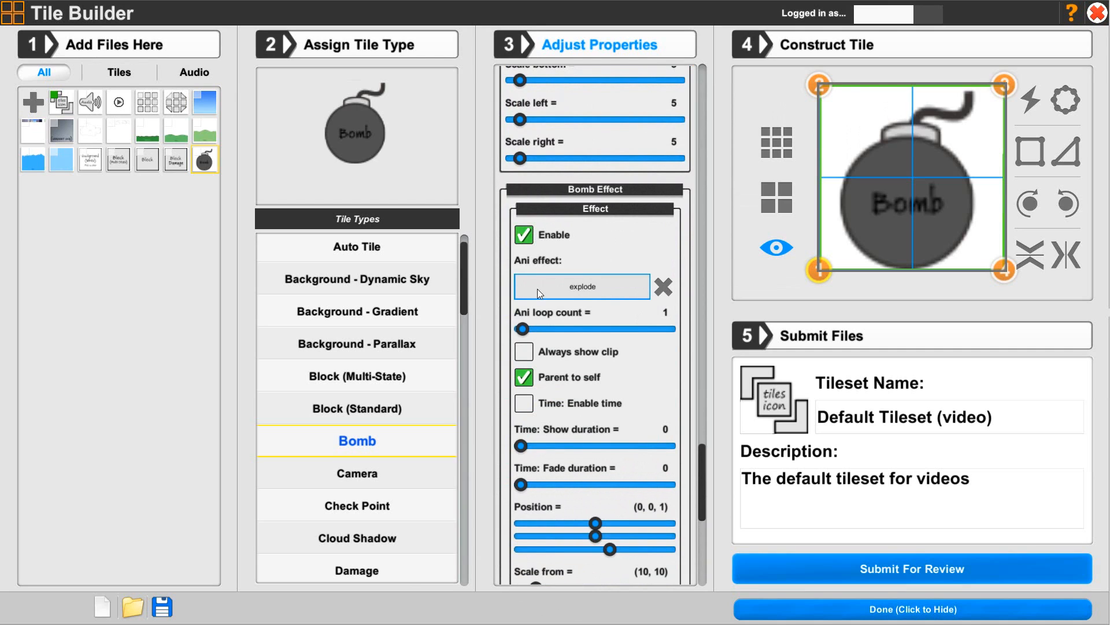
{"action": "mouse_move", "coordinate": [530, 328]}
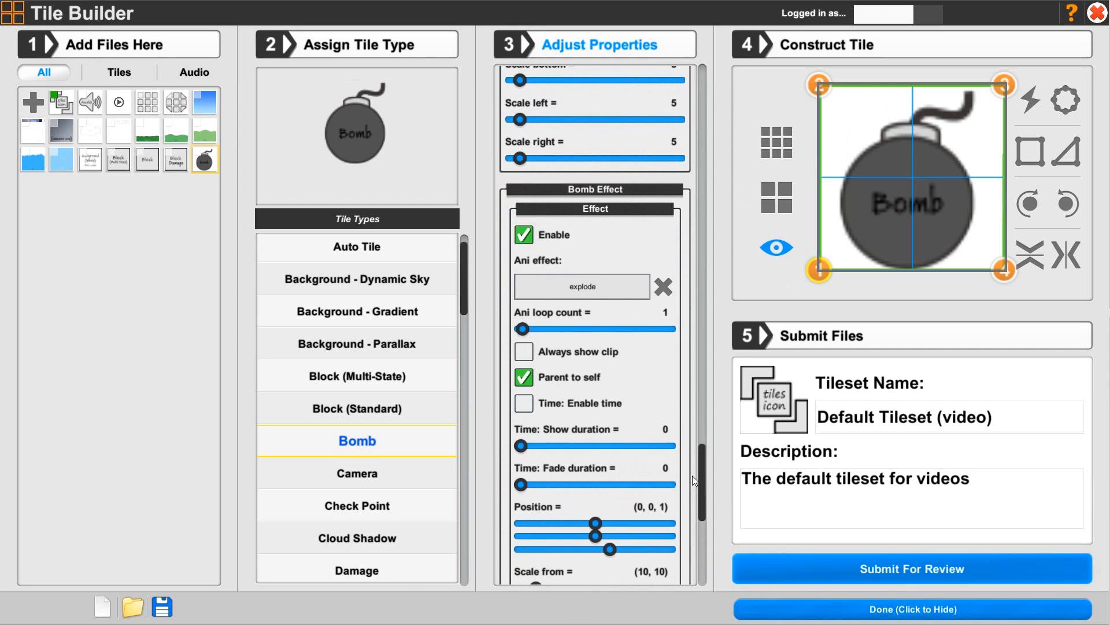
- Set the bomb effect's position to (0, 0, 4) and its Scale to value to (20, 20)
{"action": "scroll", "coordinate": [697, 483], "scroll_direction": "down", "scroll_amount": 1}
{"action": "scroll", "coordinate": [697, 483], "scroll_direction": "down", "scroll_amount": 5}
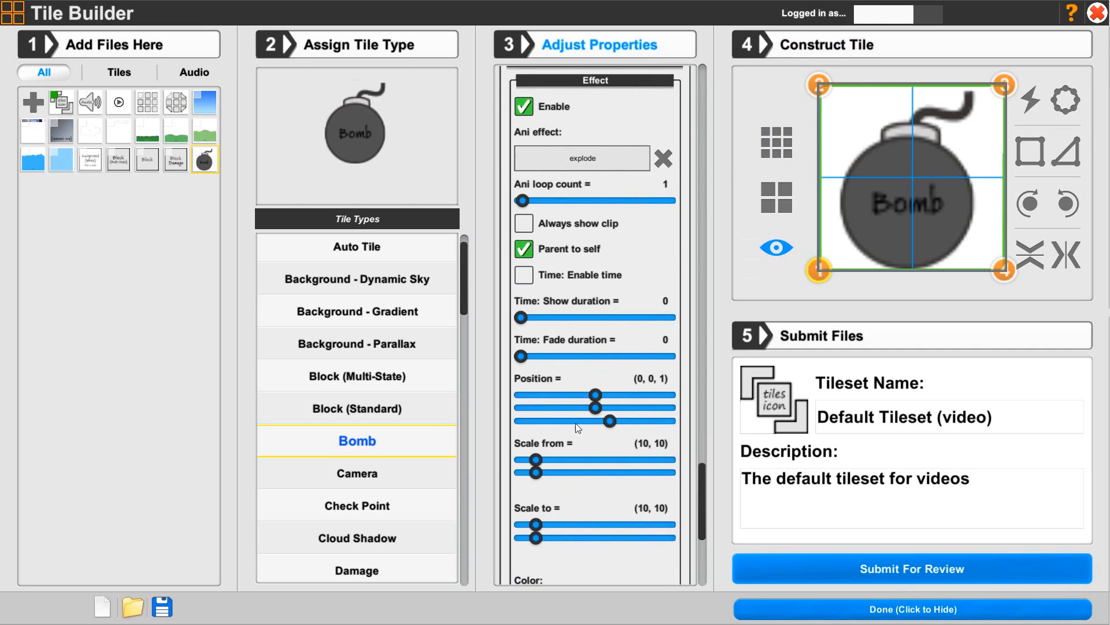
{"action": "left_click_drag", "start_coordinate": [610, 422], "coordinate": [654, 422]}
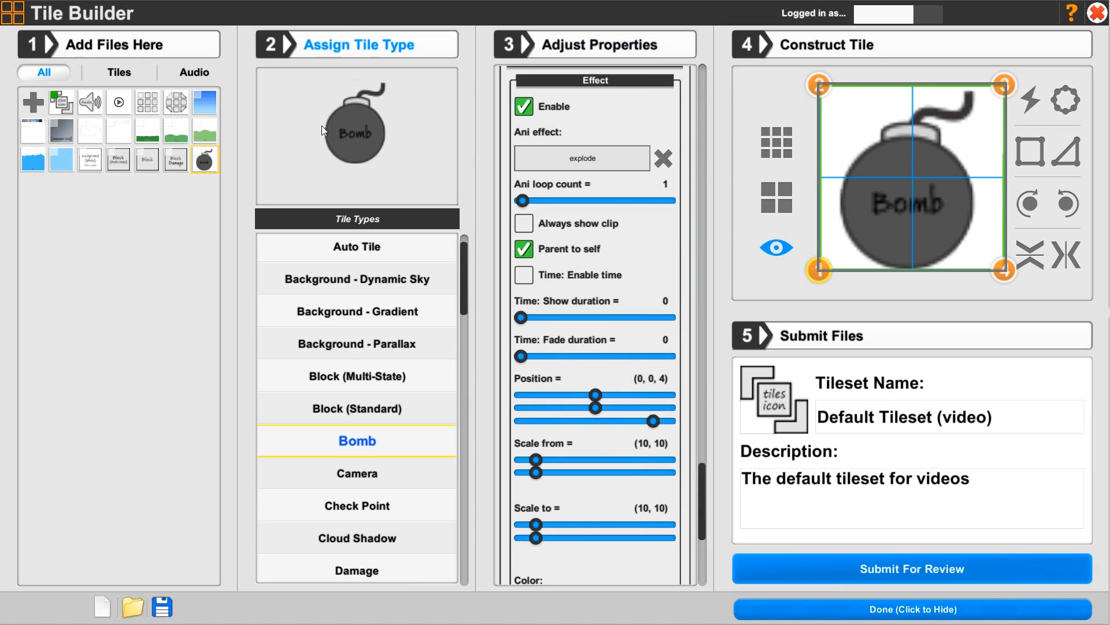
{"action": "left_click_drag", "start_coordinate": [540, 525], "coordinate": [550, 526]}
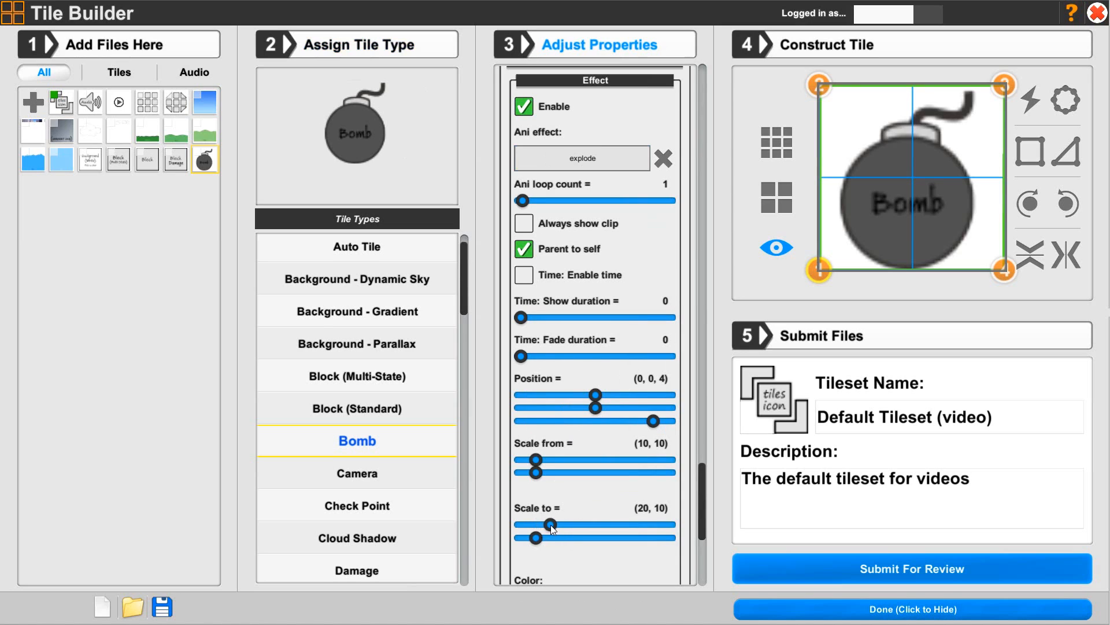
{"action": "left_click_drag", "start_coordinate": [552, 542], "coordinate": [551, 543]}
- Enable the Bomb Camera Shake with its default values
{"action": "left_click_drag", "start_coordinate": [703, 533], "coordinate": [696, 584]}
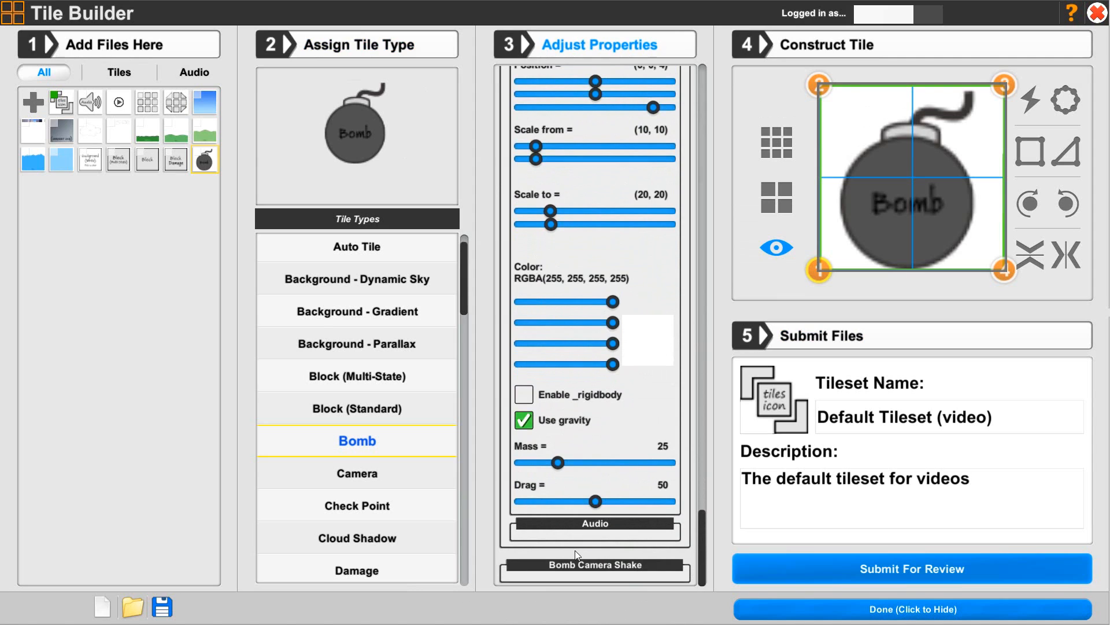
{"action": "left_click", "coordinate": [571, 564]}
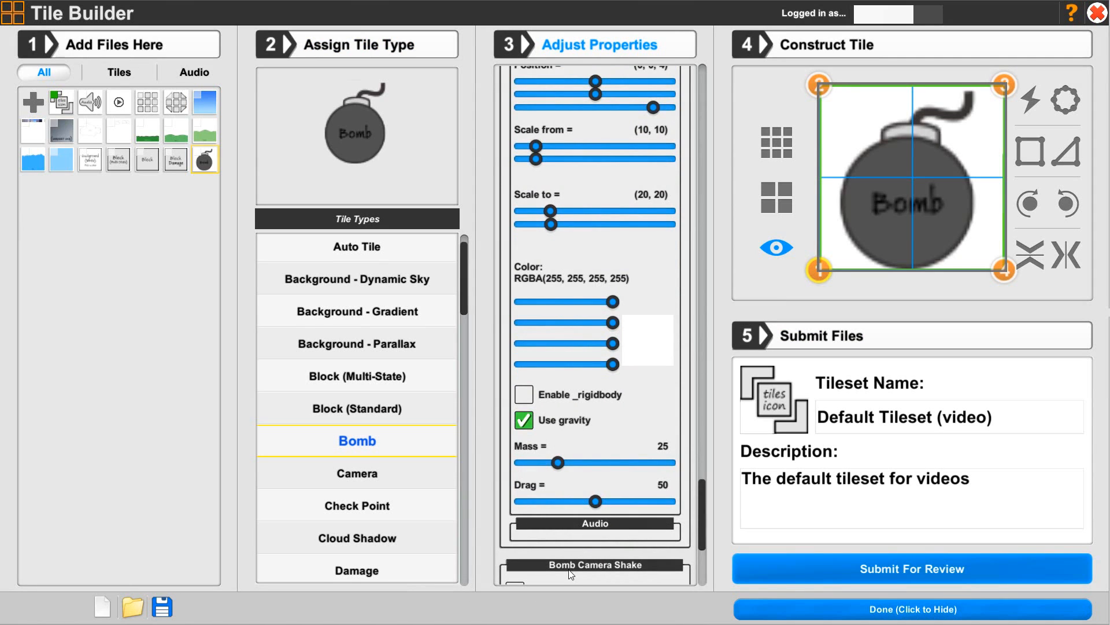
{"action": "scroll", "coordinate": [570, 489], "scroll_direction": "down", "scroll_amount": 5}
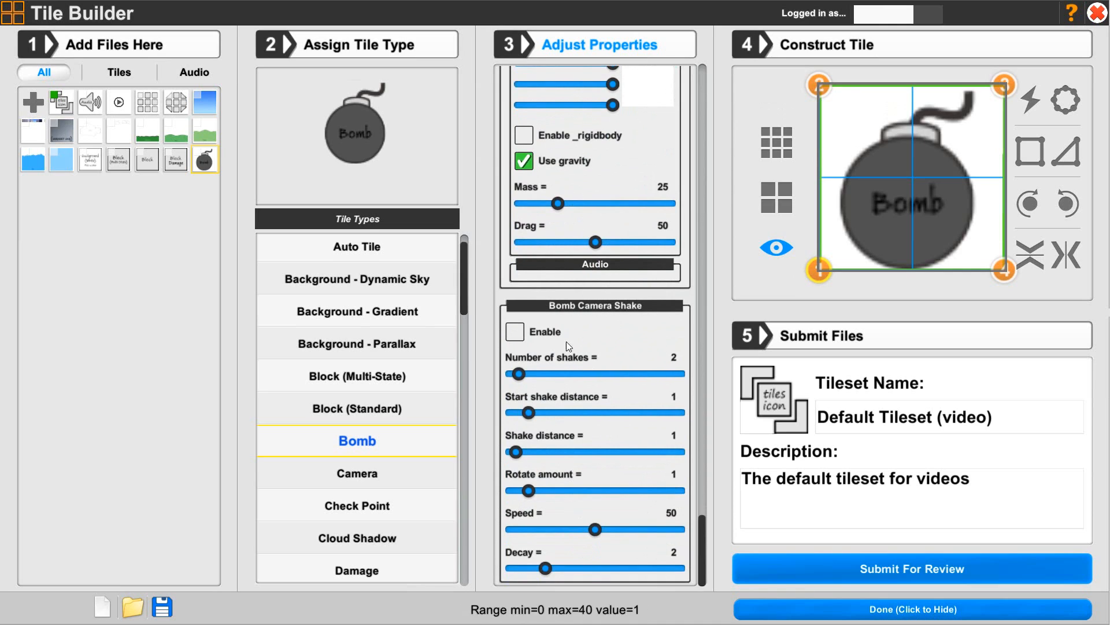
{"action": "left_click", "coordinate": [522, 338]}
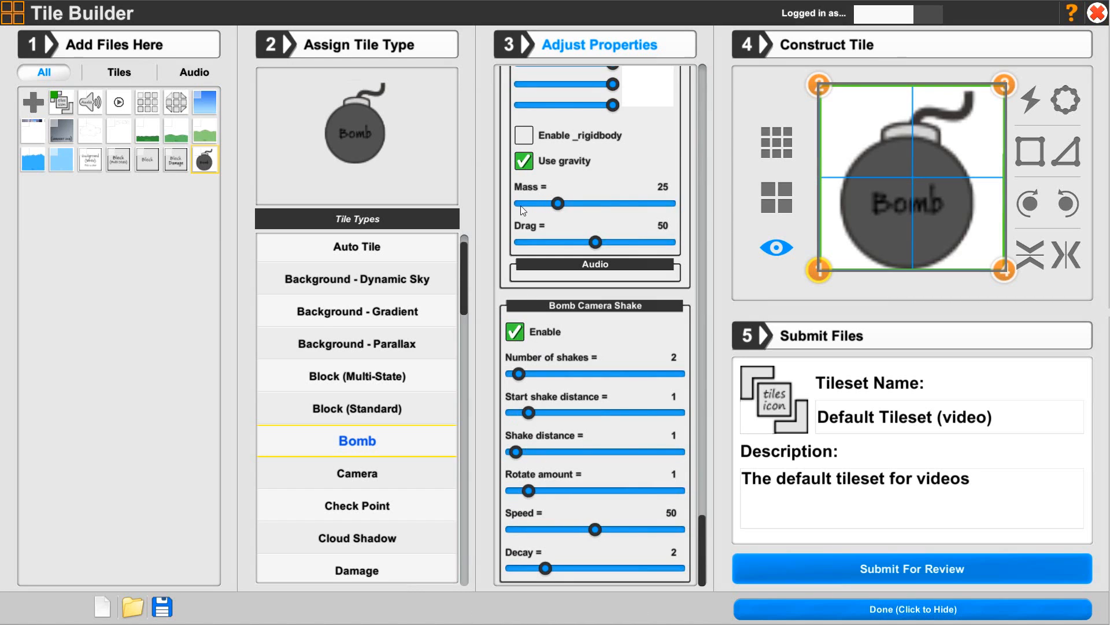
- Collapse the expanded bomb property sections, from Bomb Camera Shake up to Bomb Settings and Bomb Scale
{"action": "scroll", "coordinate": [595, 297], "scroll_direction": "up", "scroll_amount": 5}
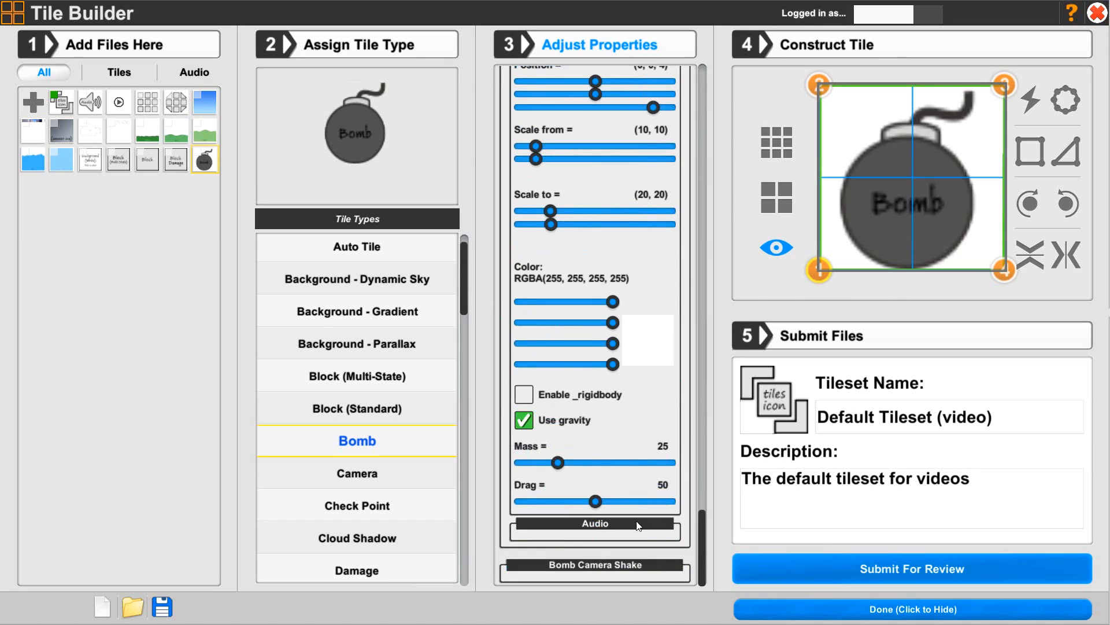
{"action": "left_click_drag", "start_coordinate": [701, 543], "coordinate": [693, 474]}
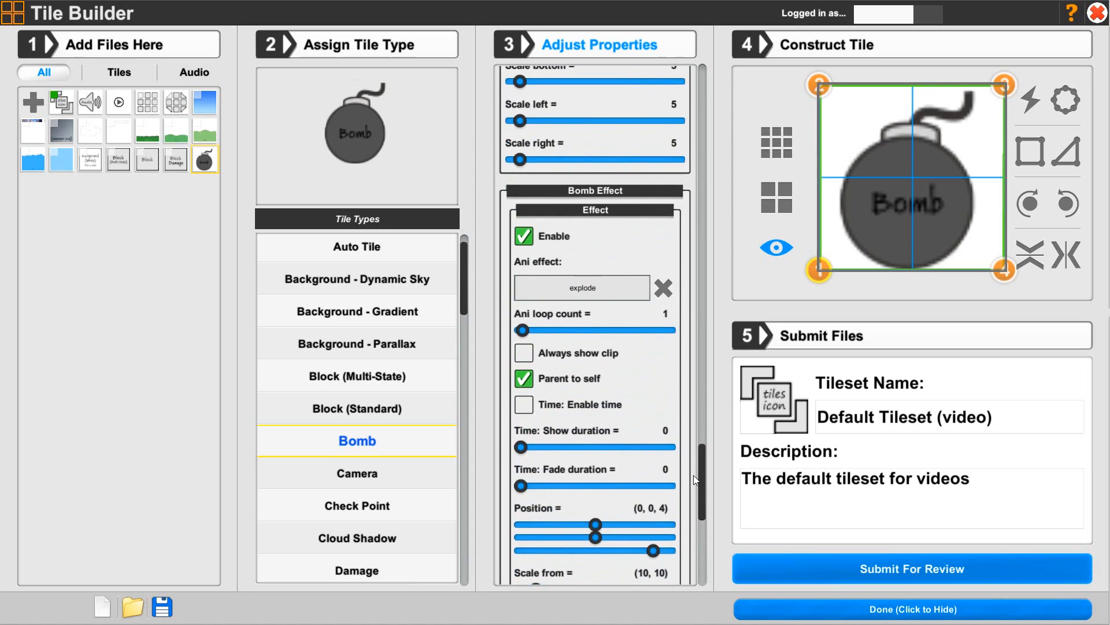
{"action": "left_click", "coordinate": [581, 212]}
{"action": "left_click", "coordinate": [575, 172]}
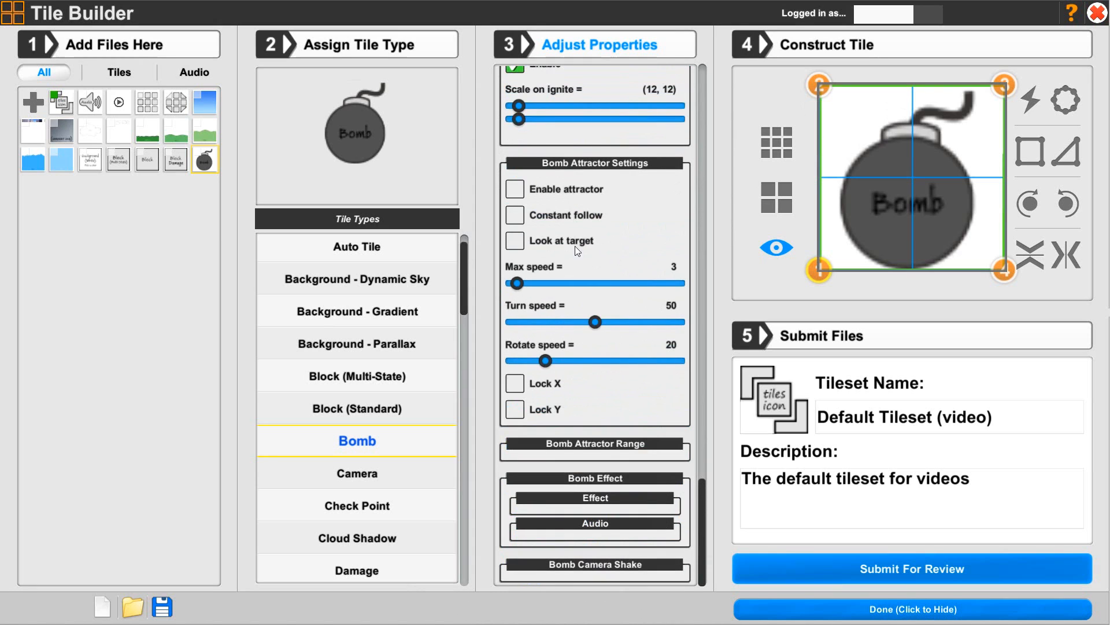
{"action": "left_click", "coordinate": [576, 163]}
{"action": "scroll", "coordinate": [593, 255], "scroll_direction": "up", "scroll_amount": 2}
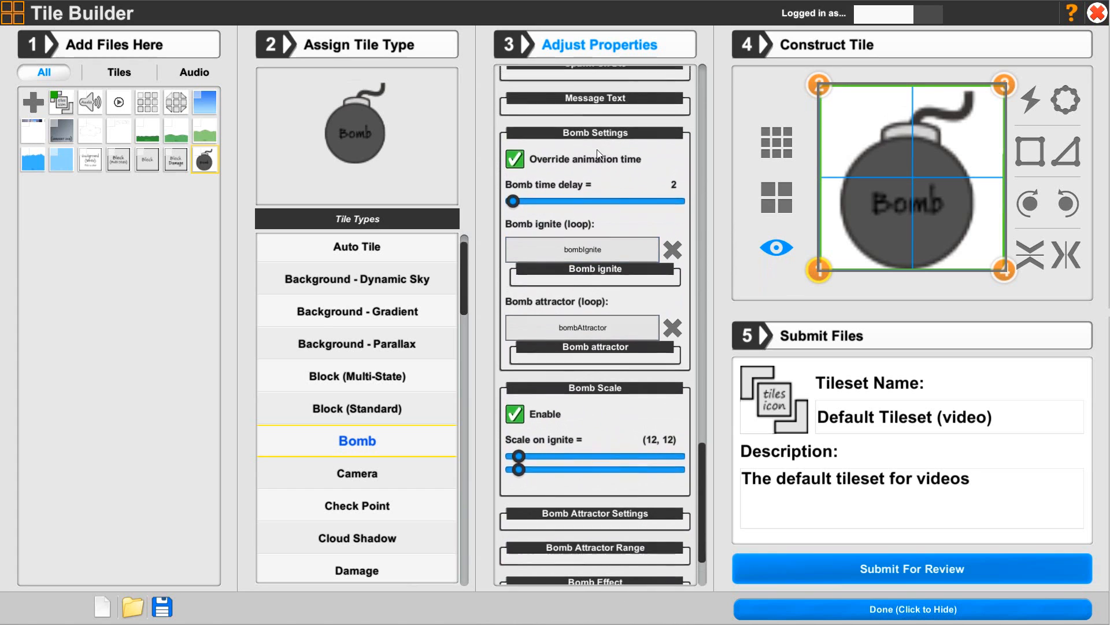
{"action": "left_click", "coordinate": [596, 141]}
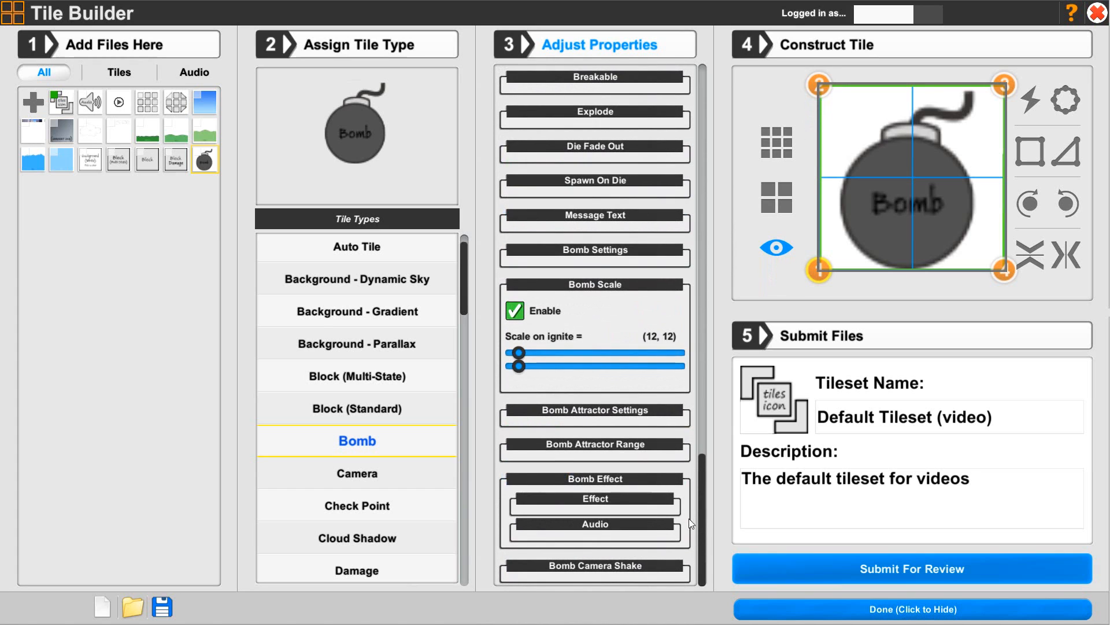
{"action": "left_click", "coordinate": [586, 286]}
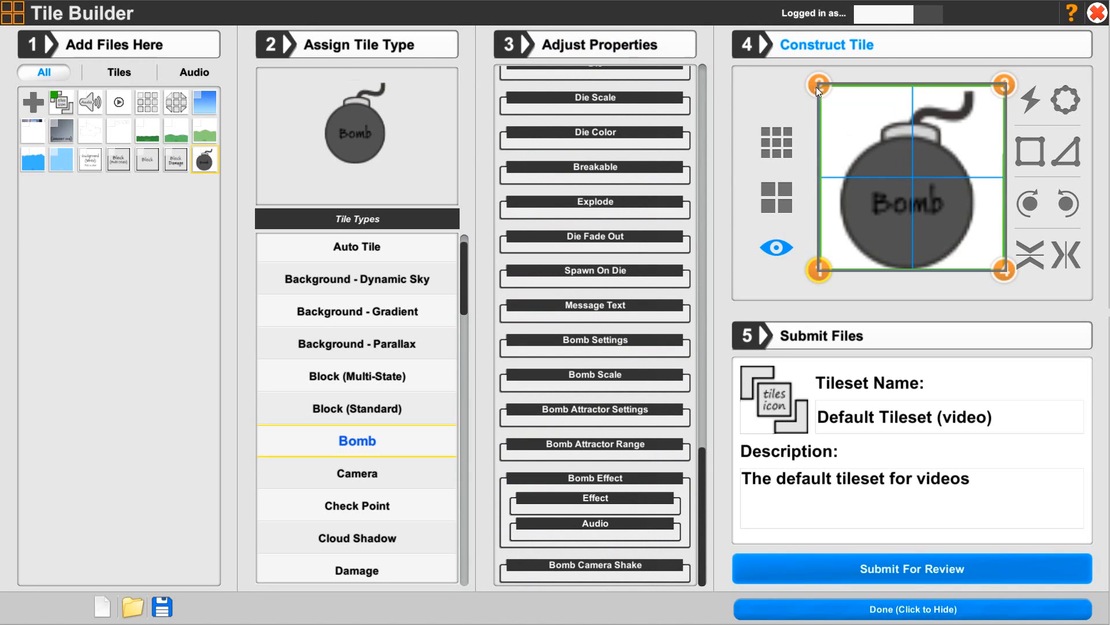
- Try moving point 2 of the tile's outline, first snapped to the grid and then freely with the grid lines hidden
{"action": "left_click_drag", "start_coordinate": [816, 87], "coordinate": [860, 167]}
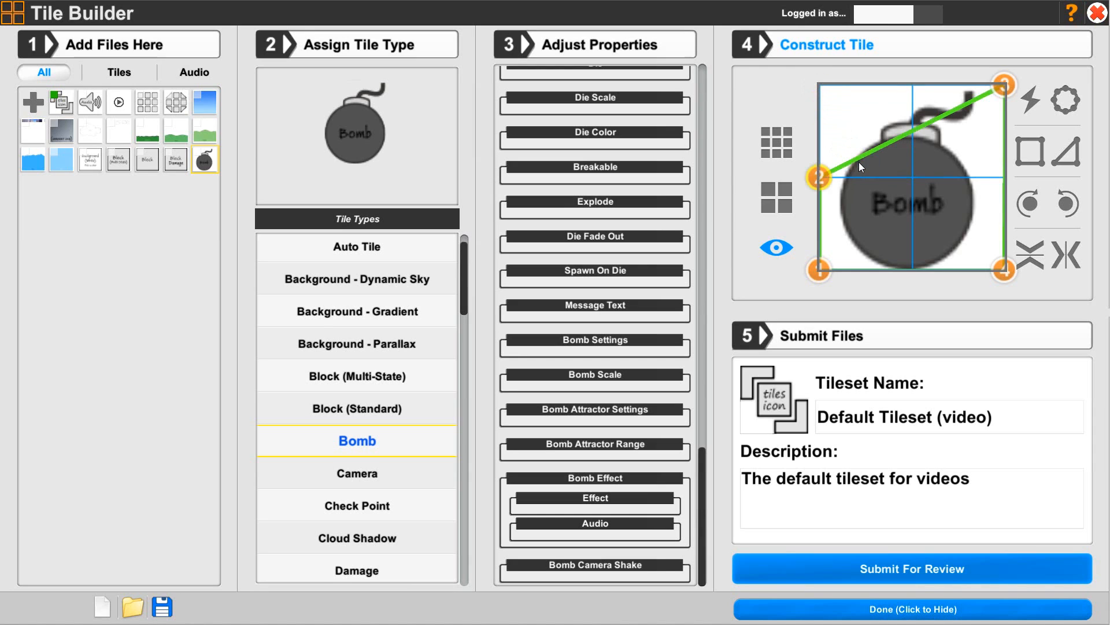
{"action": "left_click", "coordinate": [776, 249]}
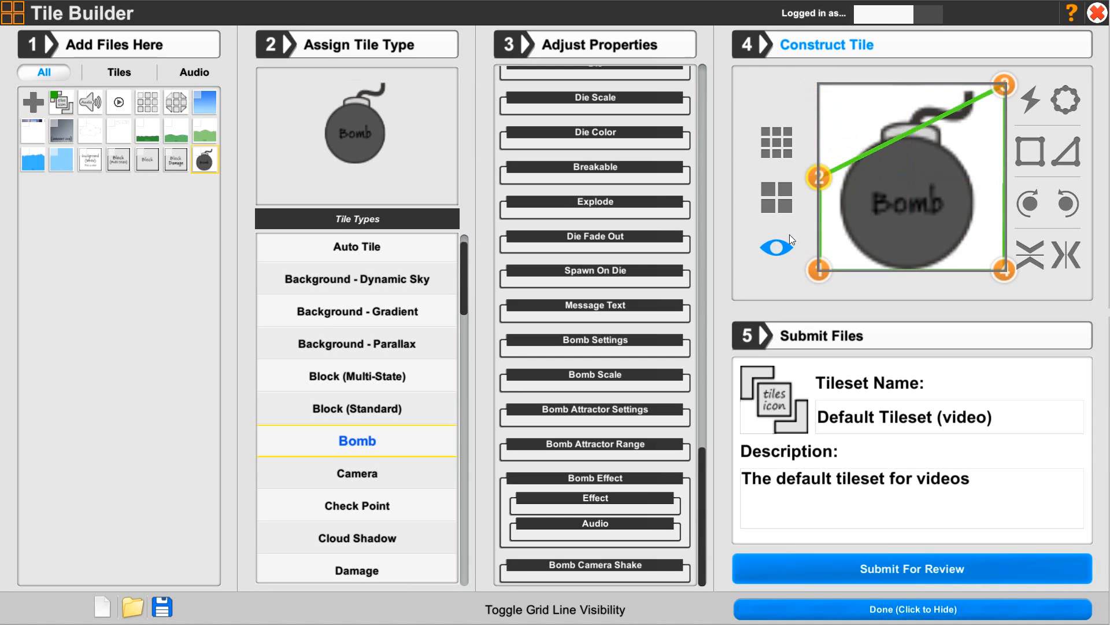
{"action": "left_click_drag", "start_coordinate": [855, 173], "coordinate": [832, 173]}
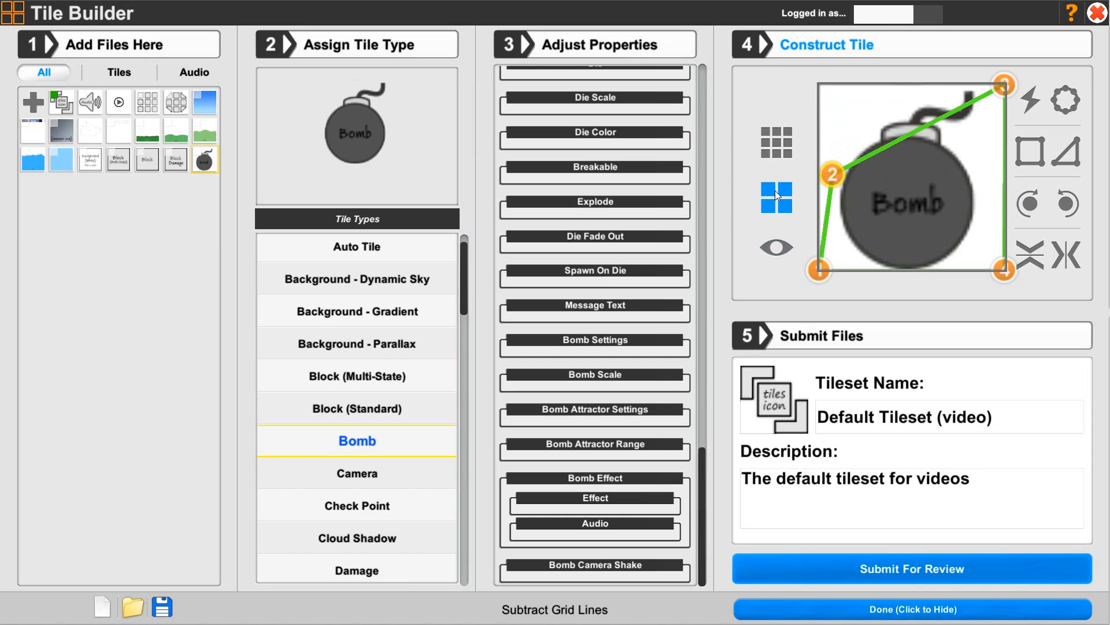
{"action": "left_click", "coordinate": [776, 244]}
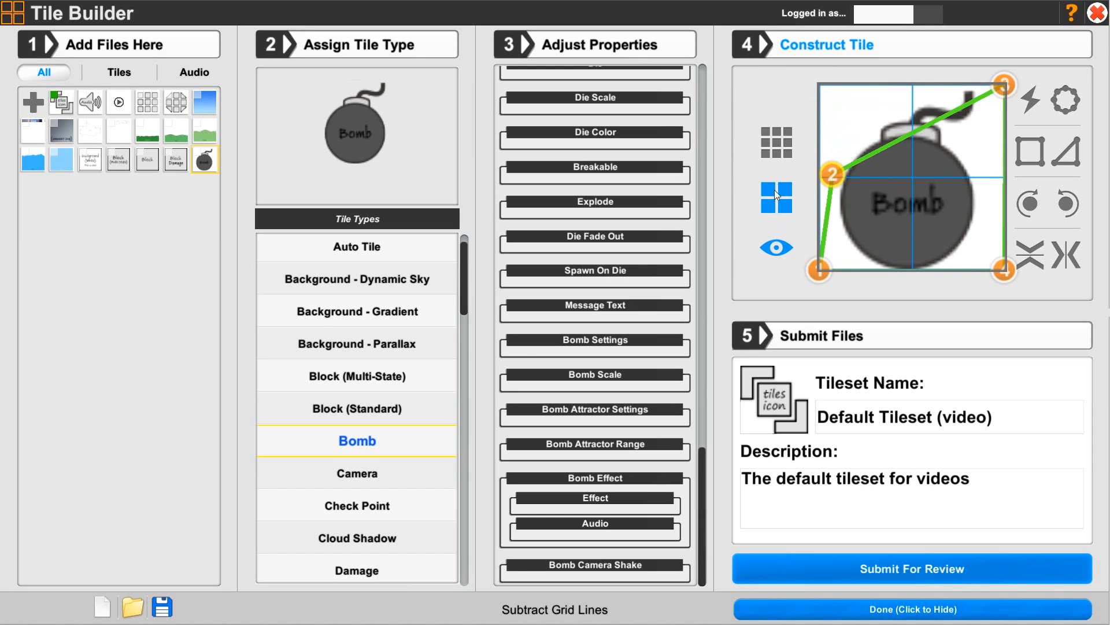
- Increase the construction grid to 5 by 5 cells and snap the four outline points to a 3-by-3-cell square around the bomb's body
{"action": "left_click", "coordinate": [775, 143]}
{"action": "left_click", "coordinate": [776, 143]}
{"action": "left_click", "coordinate": [775, 142]}
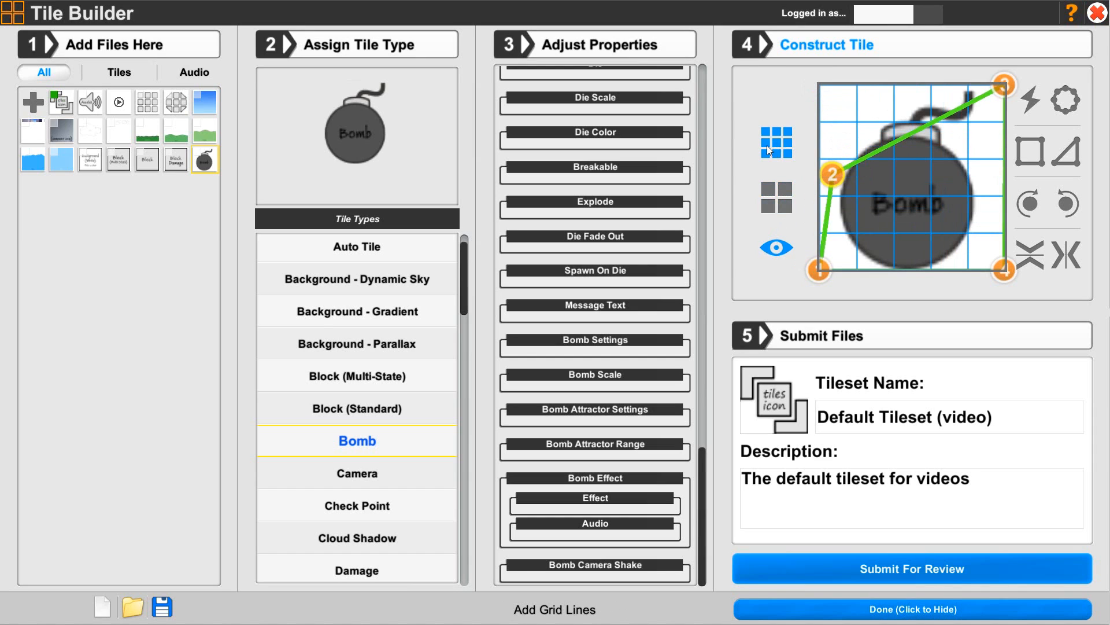
{"action": "left_click_drag", "start_coordinate": [861, 161], "coordinate": [856, 162]}
{"action": "left_click_drag", "start_coordinate": [828, 263], "coordinate": [858, 268]}
{"action": "left_click_drag", "start_coordinate": [1002, 269], "coordinate": [966, 266]}
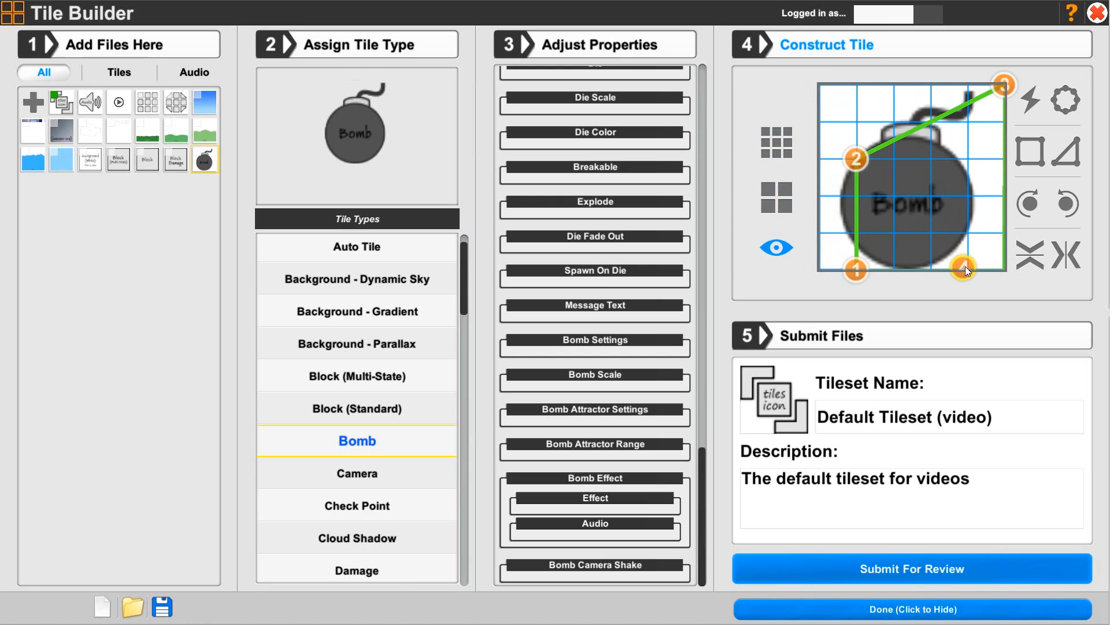
{"action": "left_click_drag", "start_coordinate": [1001, 101], "coordinate": [967, 162]}
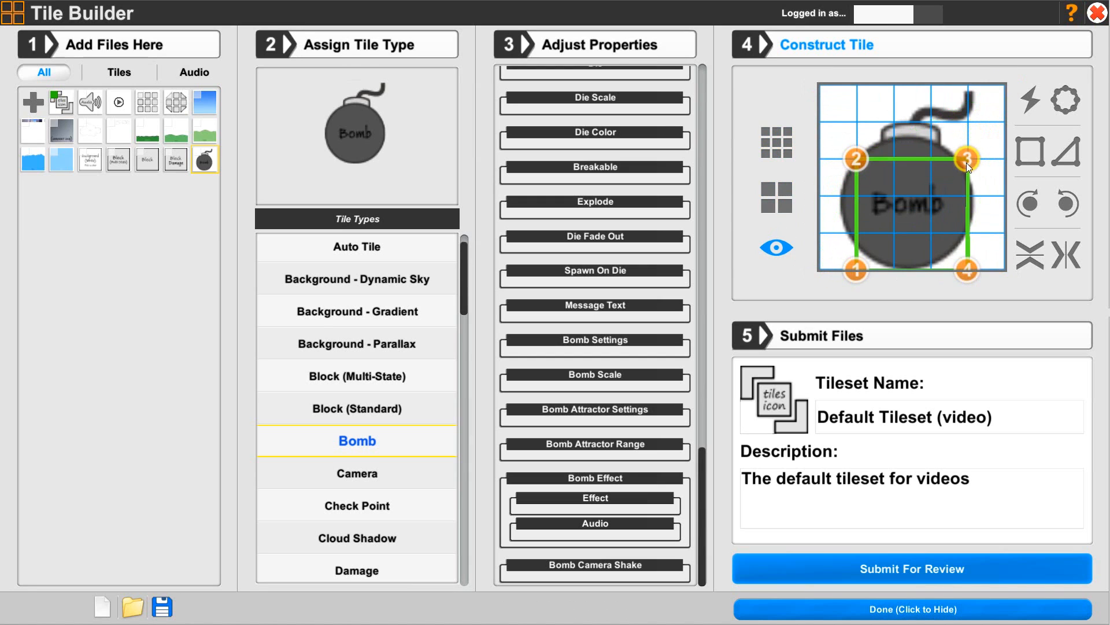